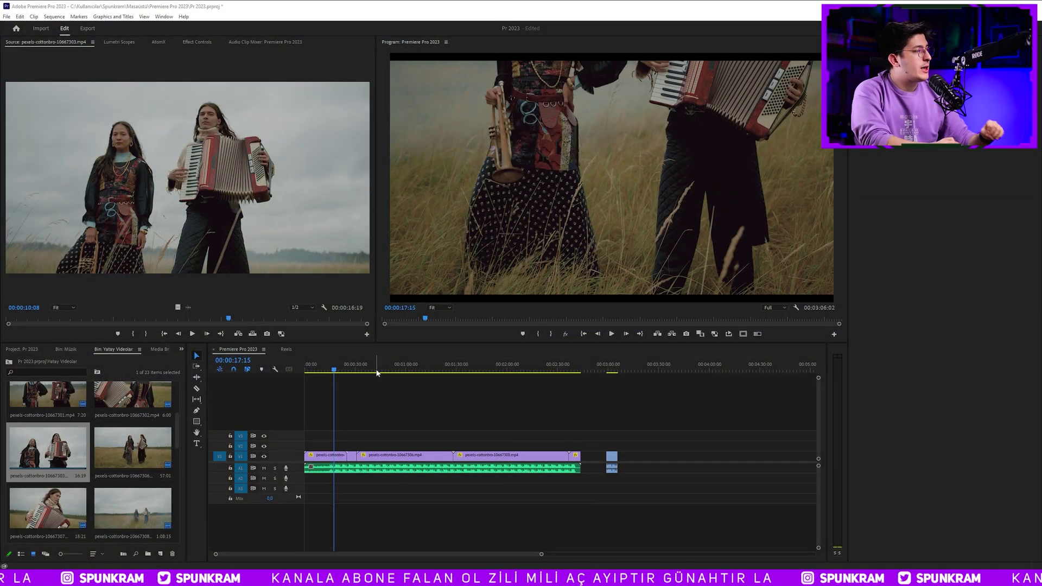
- Open the Edit menu to reach the keyboard shortcut settings
left_click(20, 17)
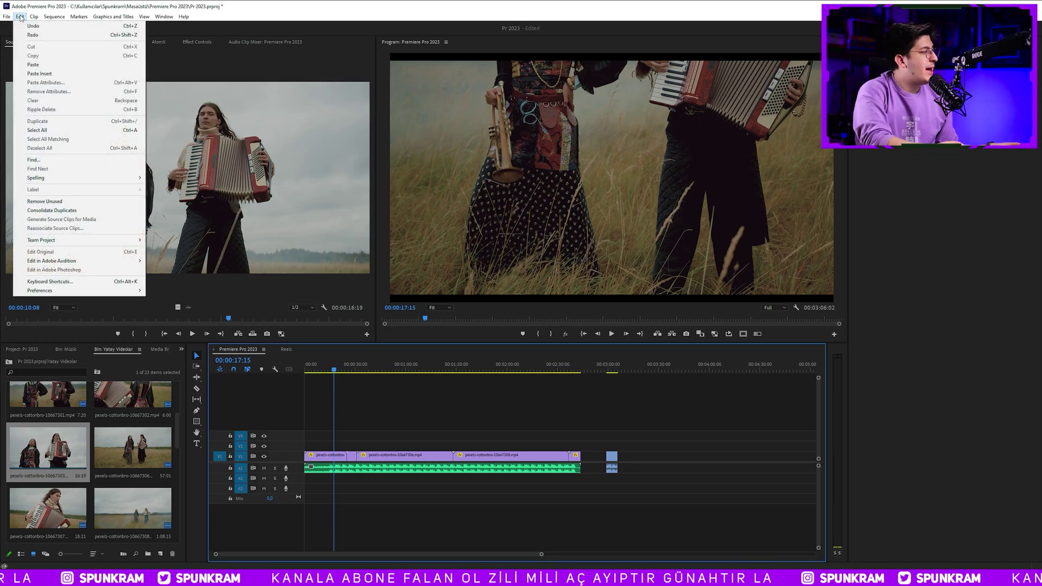
- Find Add Edit in Keyboard Shortcuts, try Ctrl+6, remove it, then select Add Edit to All Tracks
left_click(50, 281)
type("add edit")
left_click(92, 368)
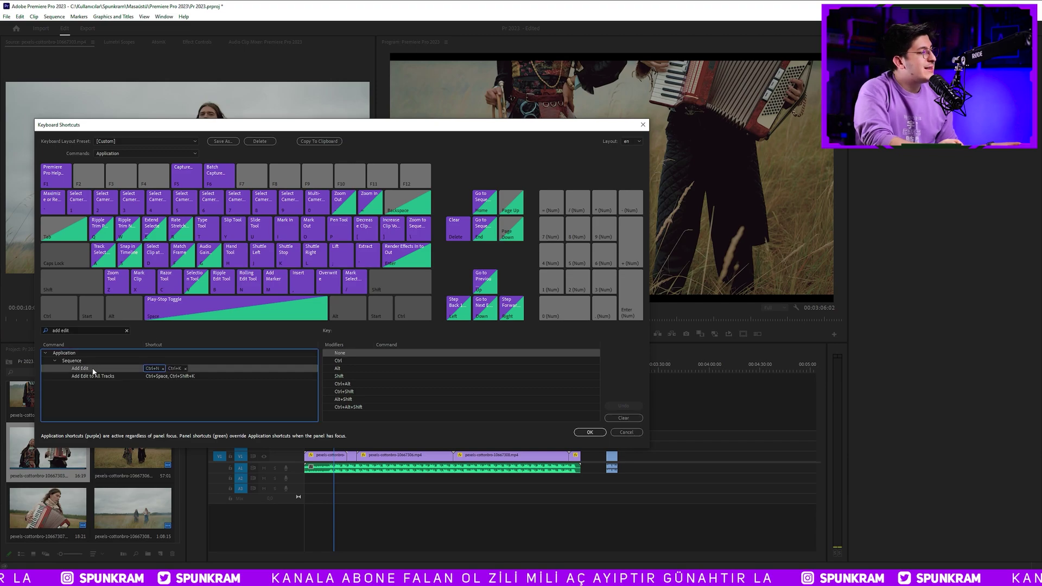
left_click(191, 368)
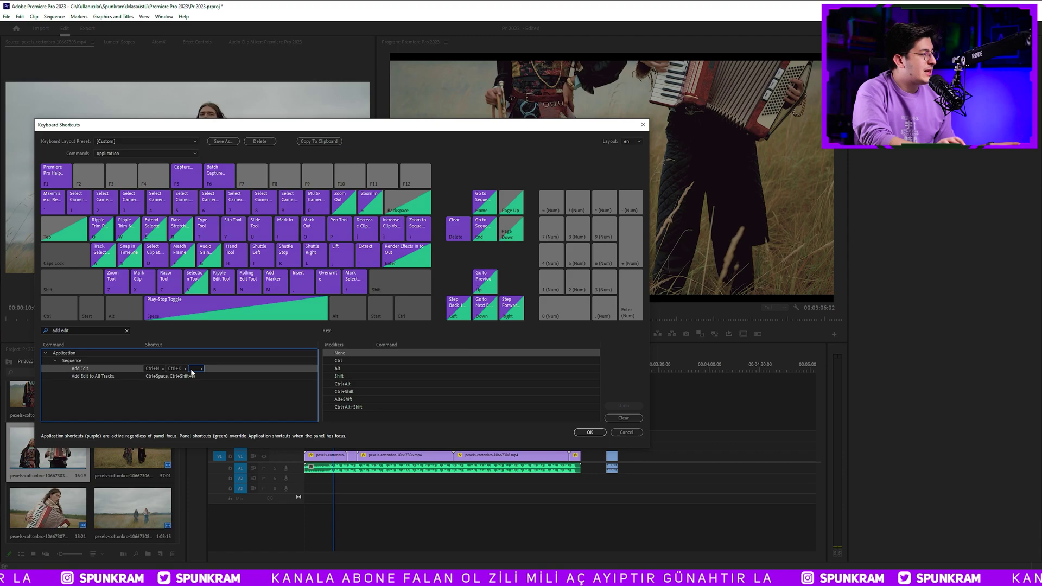
key("ctrl")
key("ctrl+6")
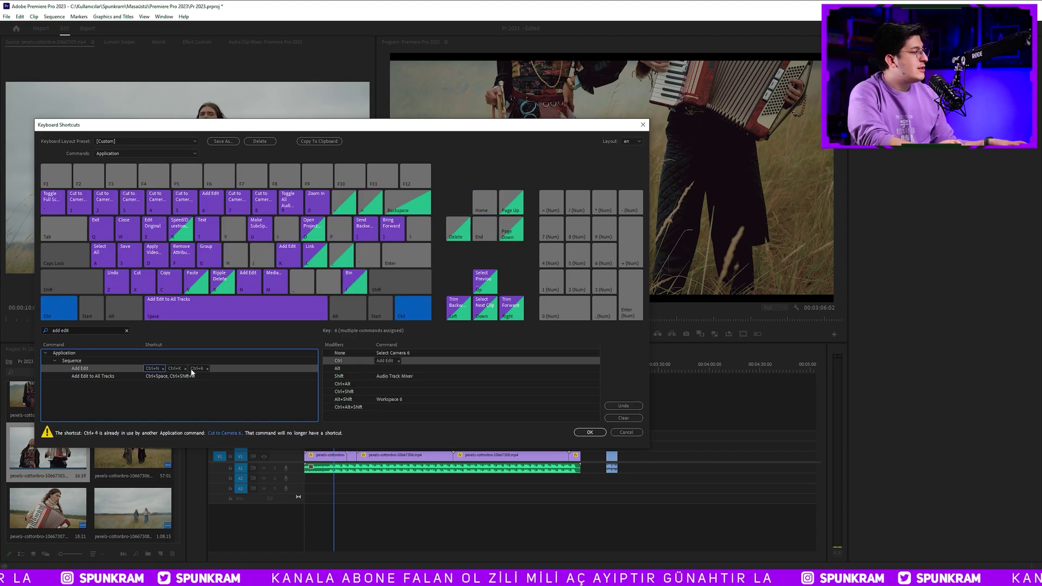
left_click(207, 369)
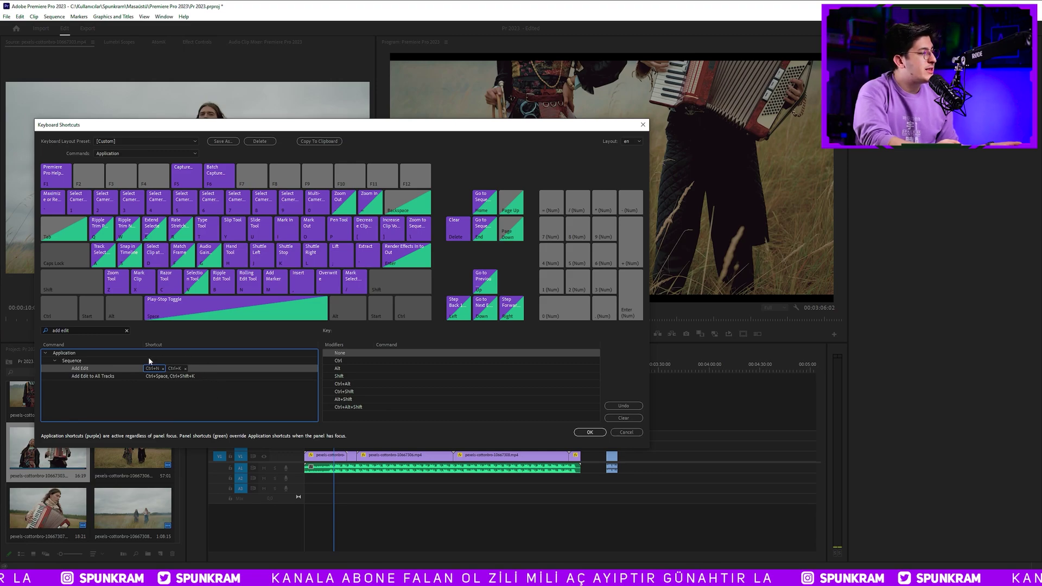
left_click(79, 377)
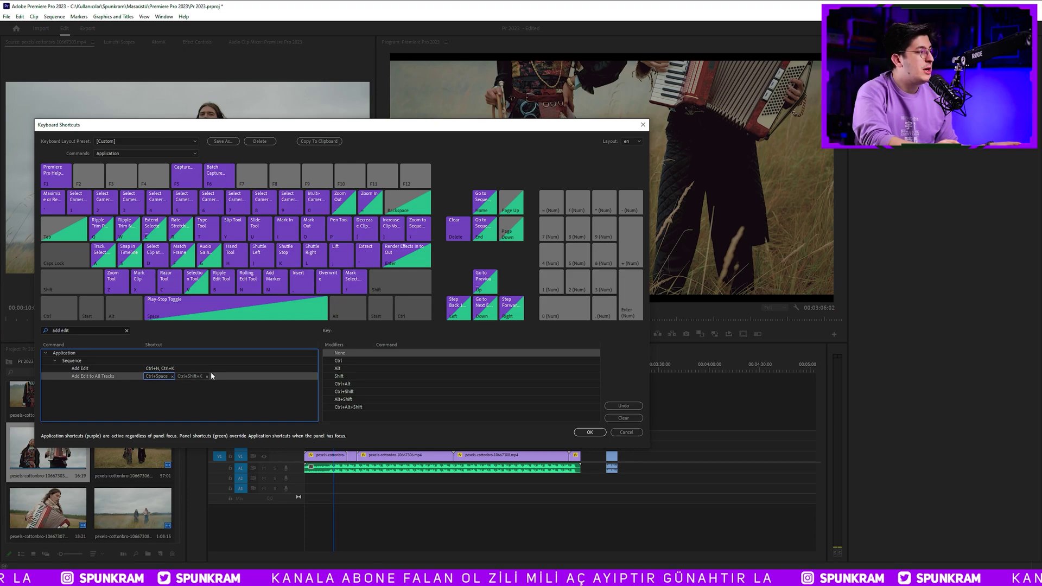
- Look up the Ripple Delete shortcut and confirm the shortcut settings with OK
left_click(108, 330)
type("ripple delete")
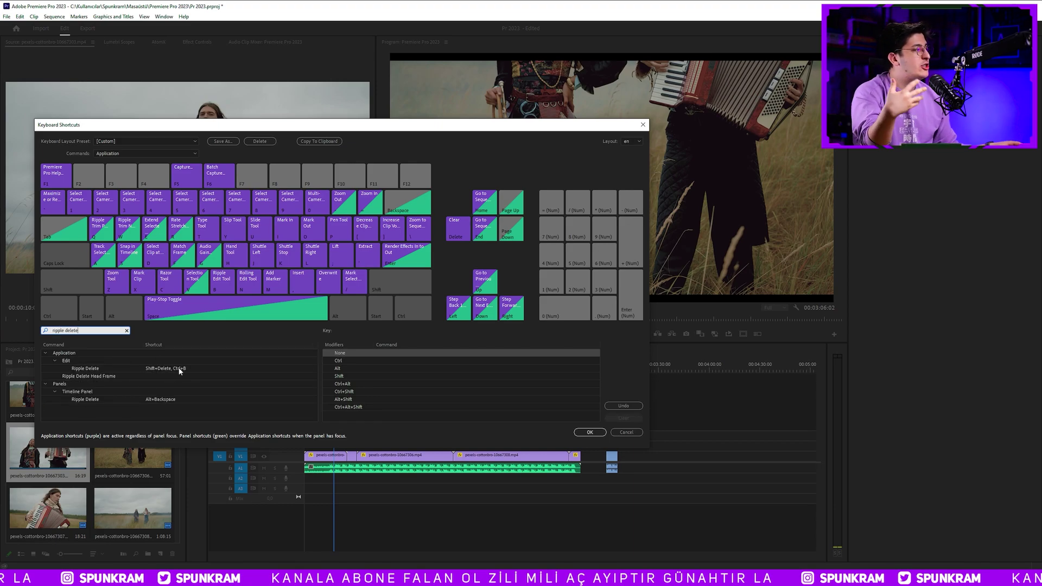
left_click(590, 431)
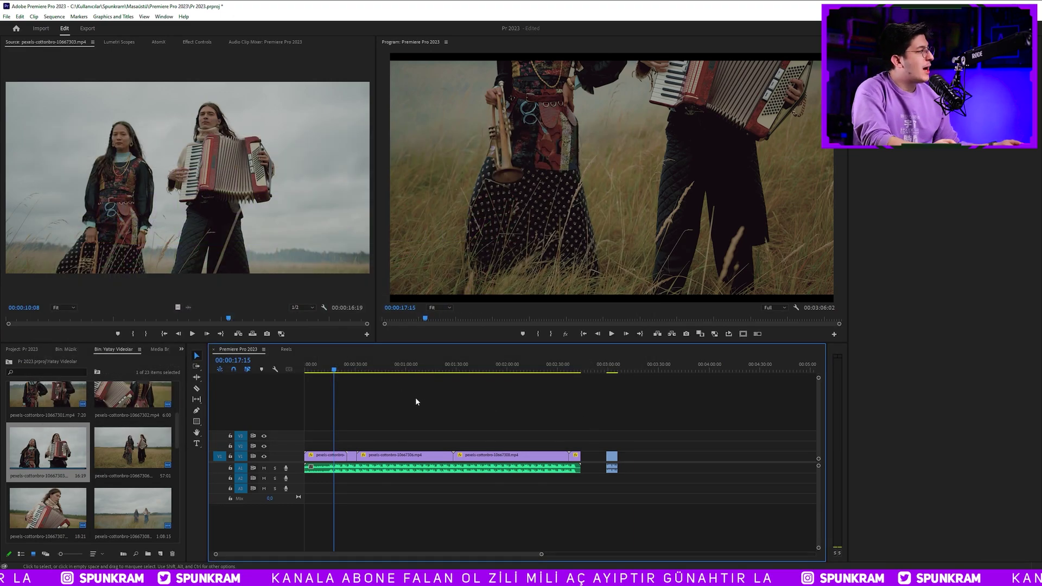
key("equal")
key("equal")
key("equal")
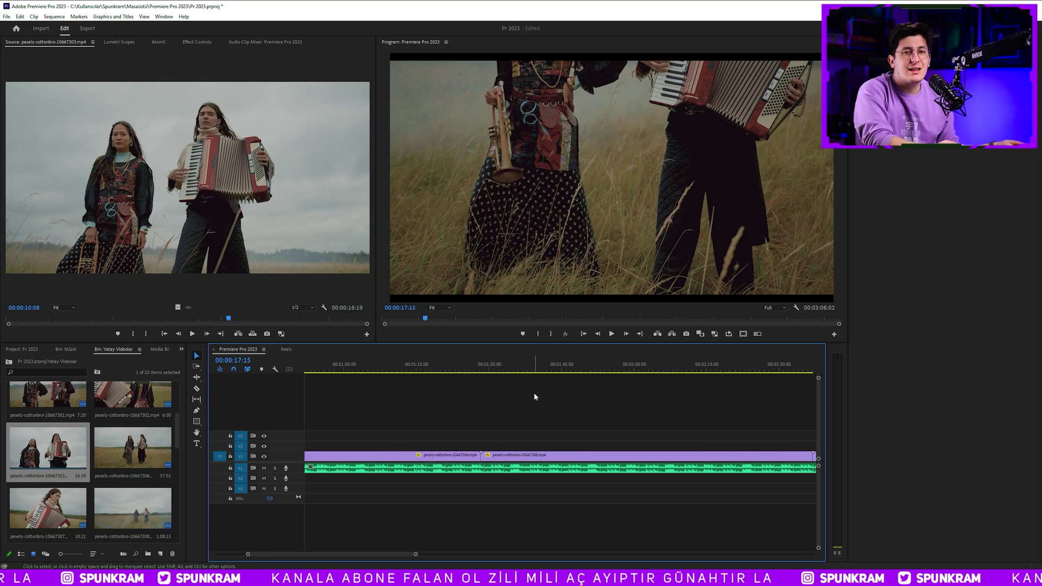
key("minus")
key("minus")
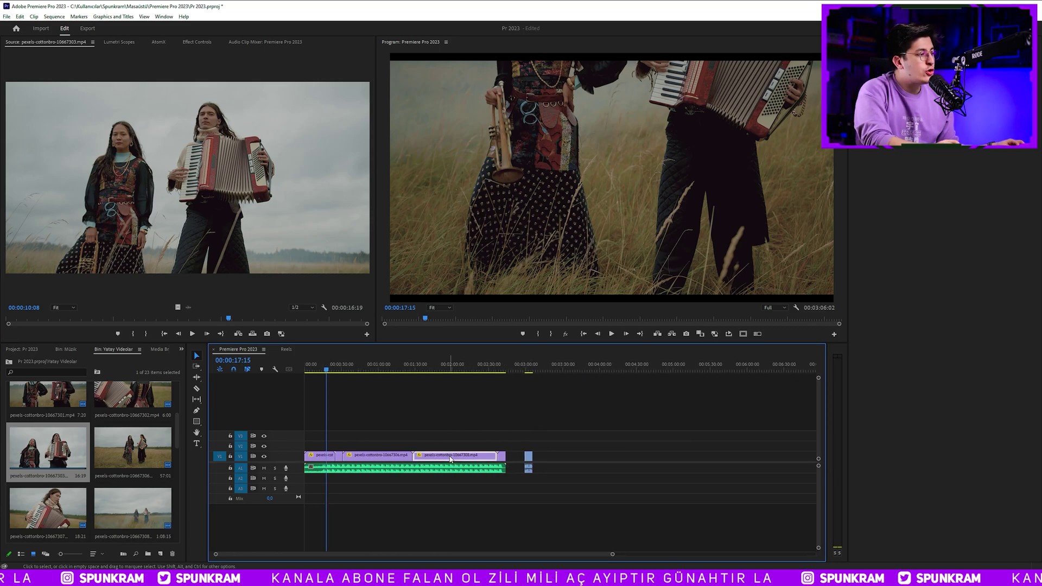
key("equal")
key("equal")
key("equal")
left_click(353, 371)
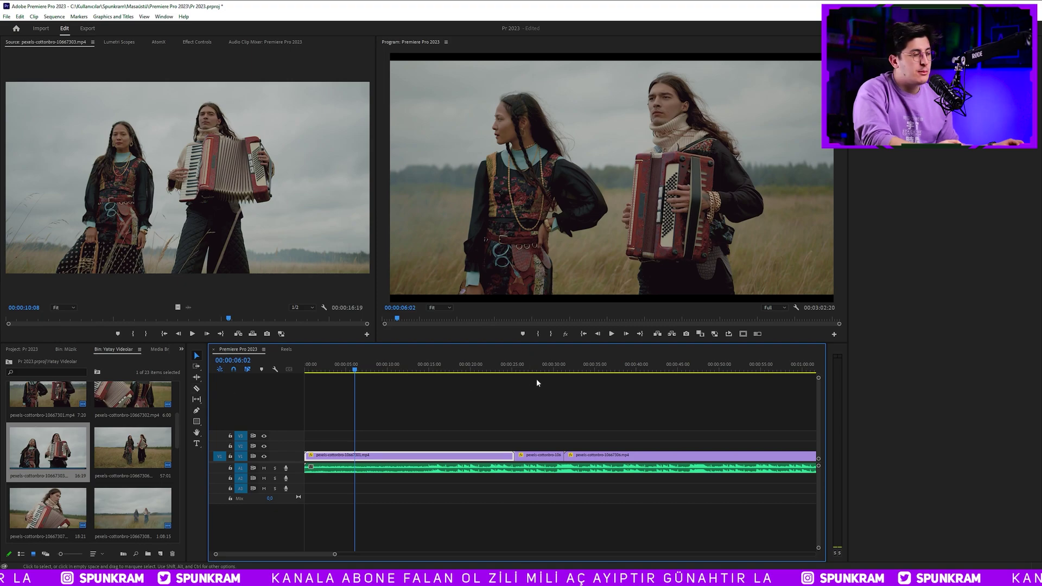
key("c")
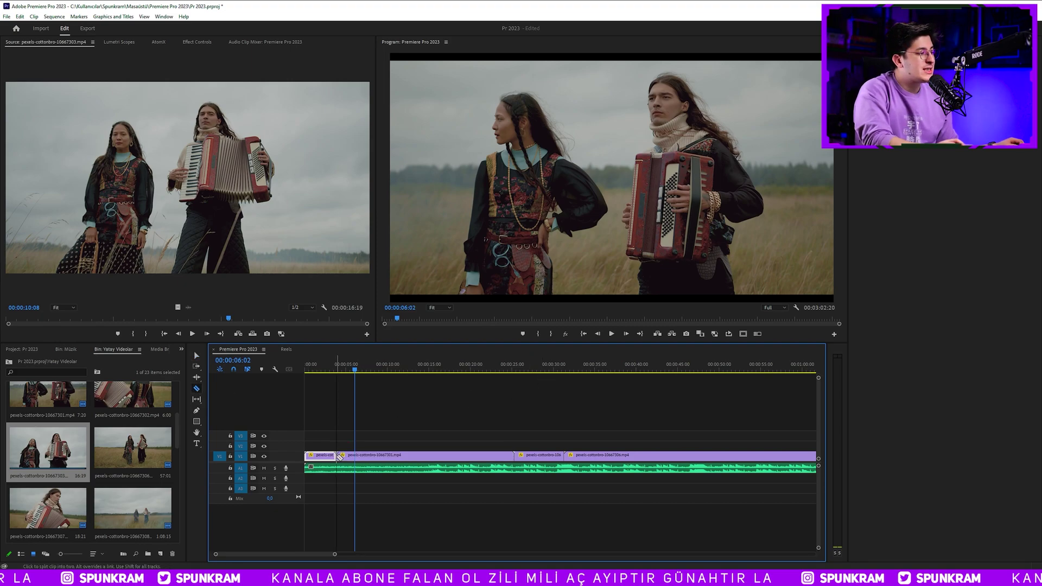
left_click(324, 370)
key("space")
left_click(330, 456)
key("v")
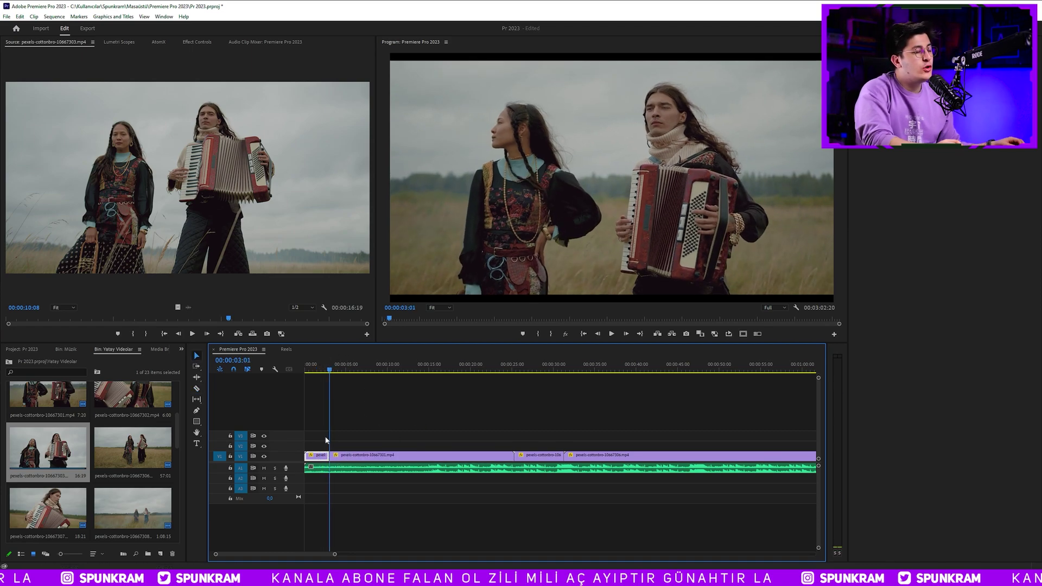
key("ctrl+z")
left_click_drag(459, 373, 485, 374)
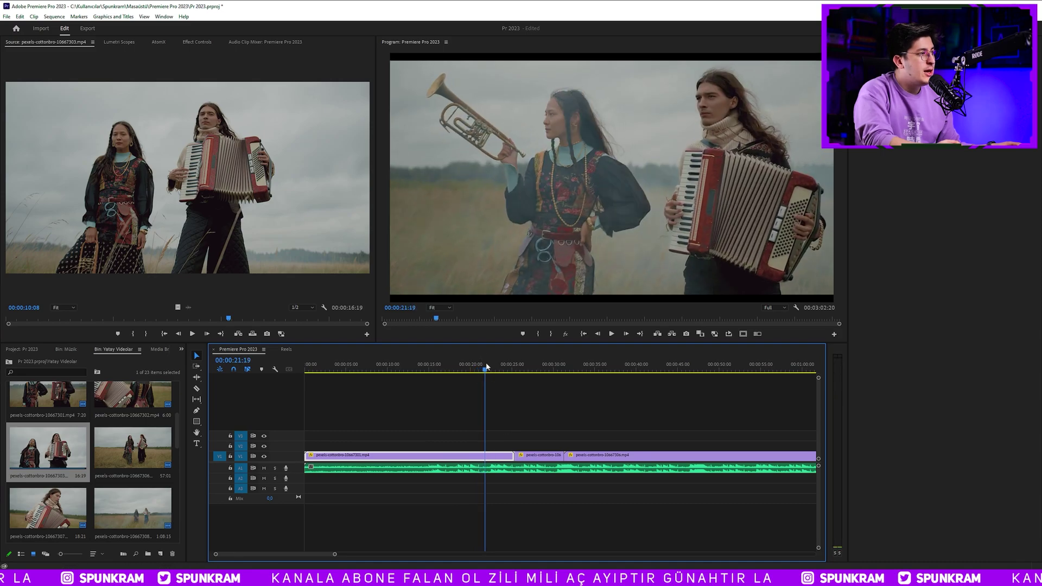
key("ctrl+k")
key("ctrl+z")
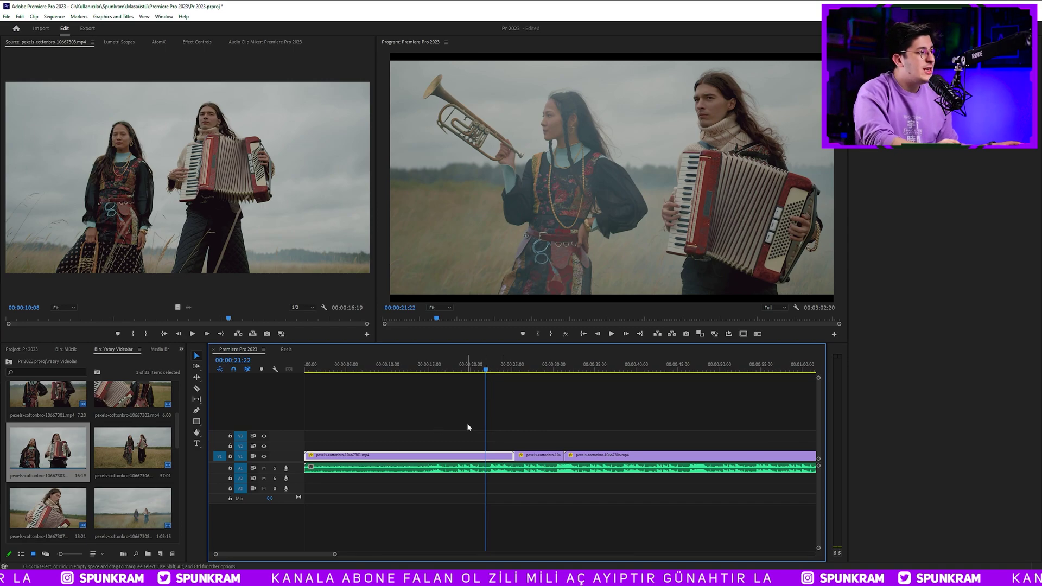
left_click(444, 469)
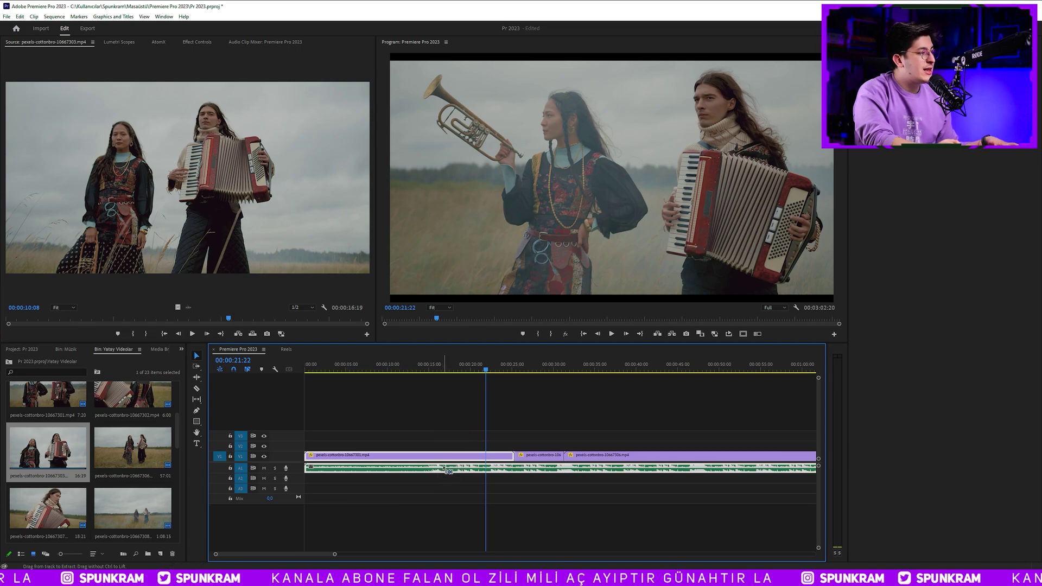
key("minus")
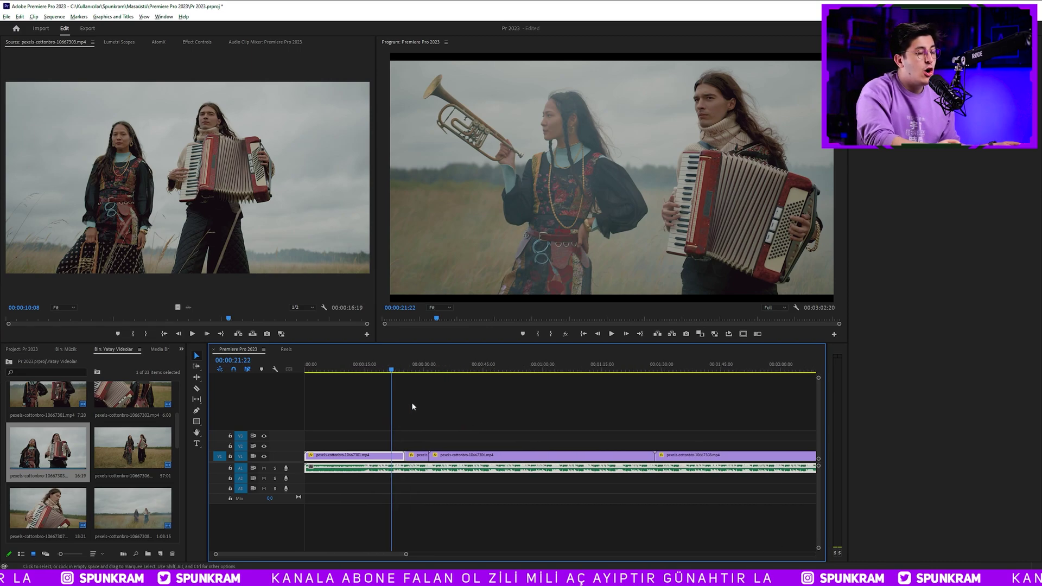
key("minus")
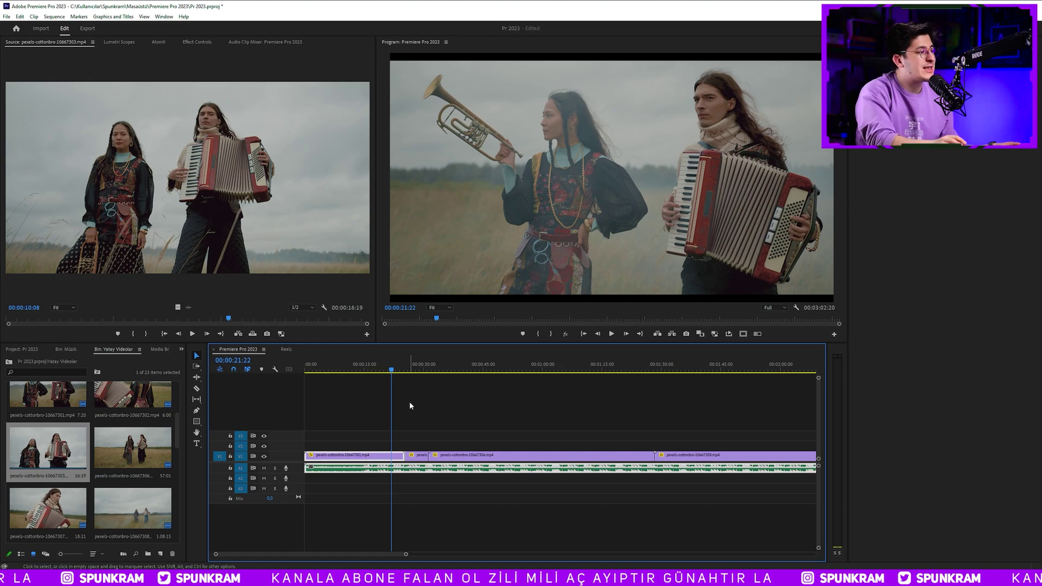
left_click(443, 420)
- Alt-drag copies of the 10667306 clip onto V2–V4 and cut all tracks at 00:00:21:22
scroll(439, 414, "down", 2)
scroll(373, 423, "down", 1)
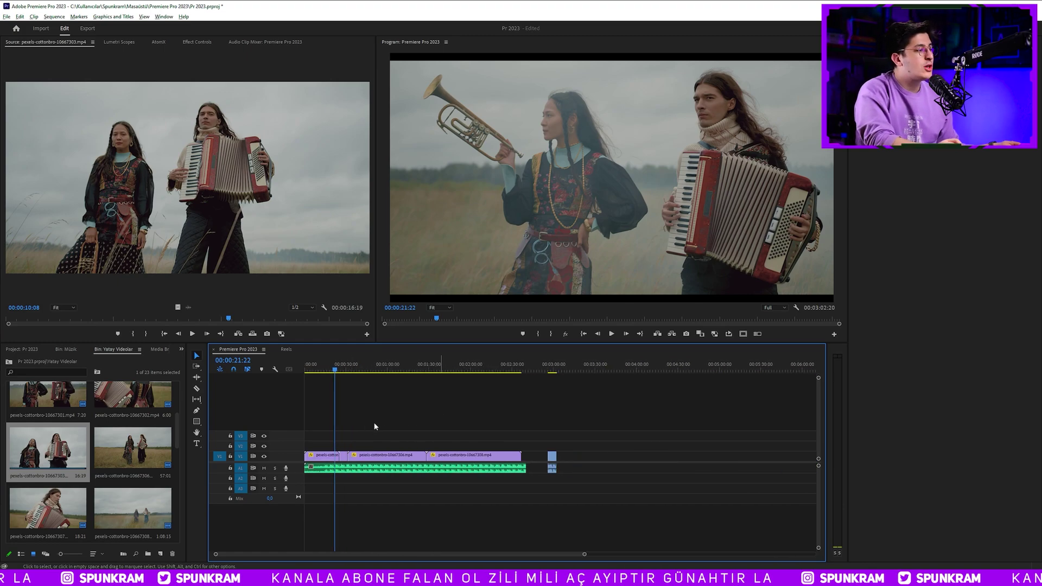
scroll(352, 431, "up", 3)
scroll(337, 438, "up", 2)
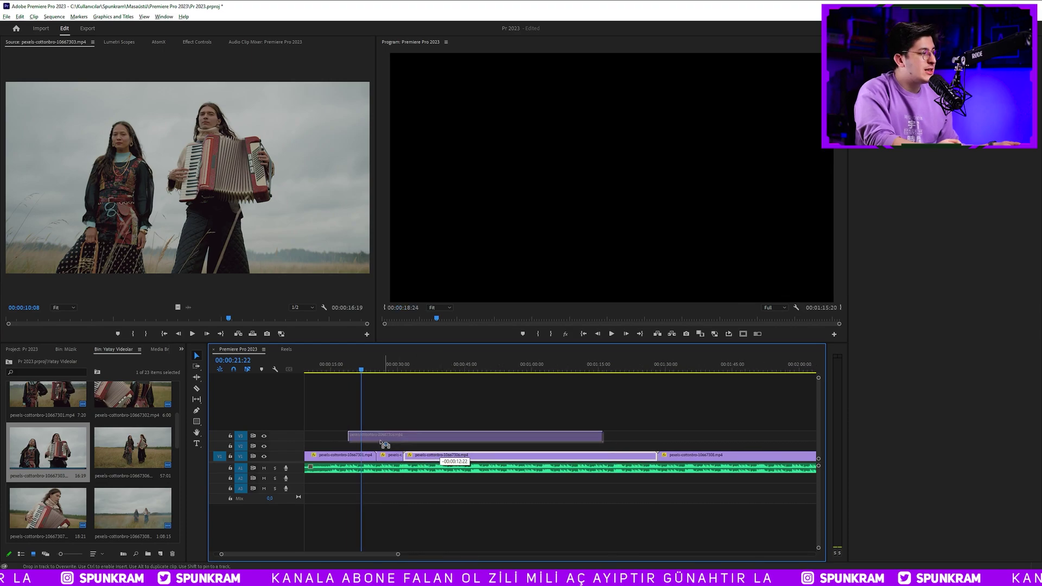
mouse_move(439, 455)
left_mouse_down("alt")
mouse_move(365, 445)
mouse_move(412, 436)
mouse_move(415, 425)
left_mouse_up("alt")
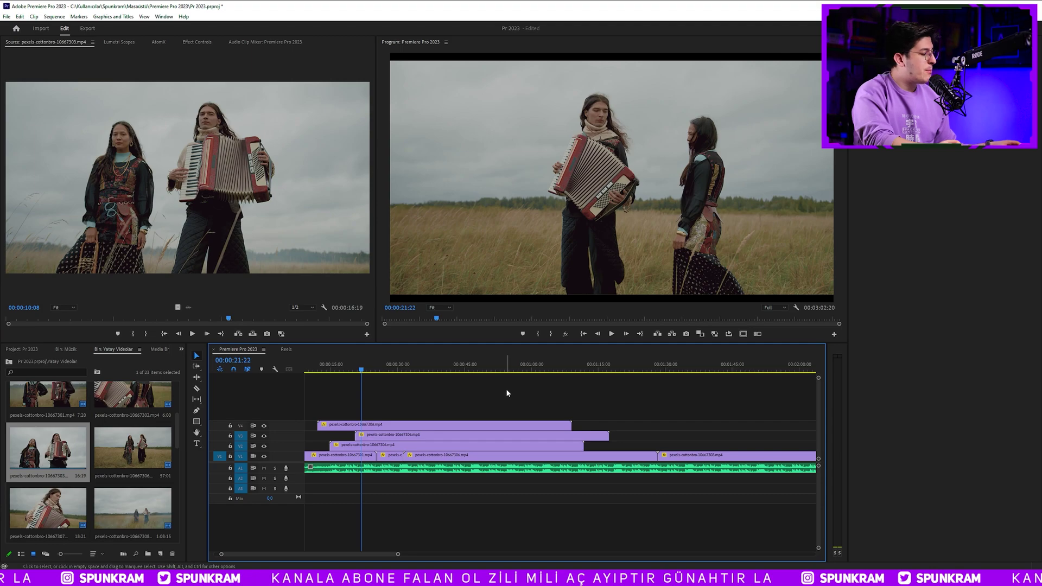
key("ctrl+k")
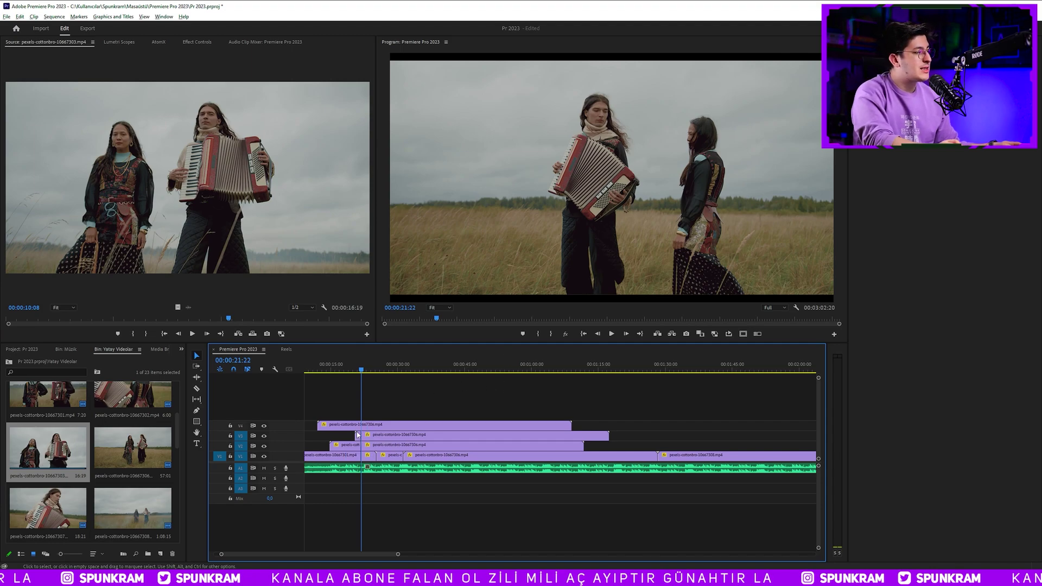
scroll(416, 461, "up", 5)
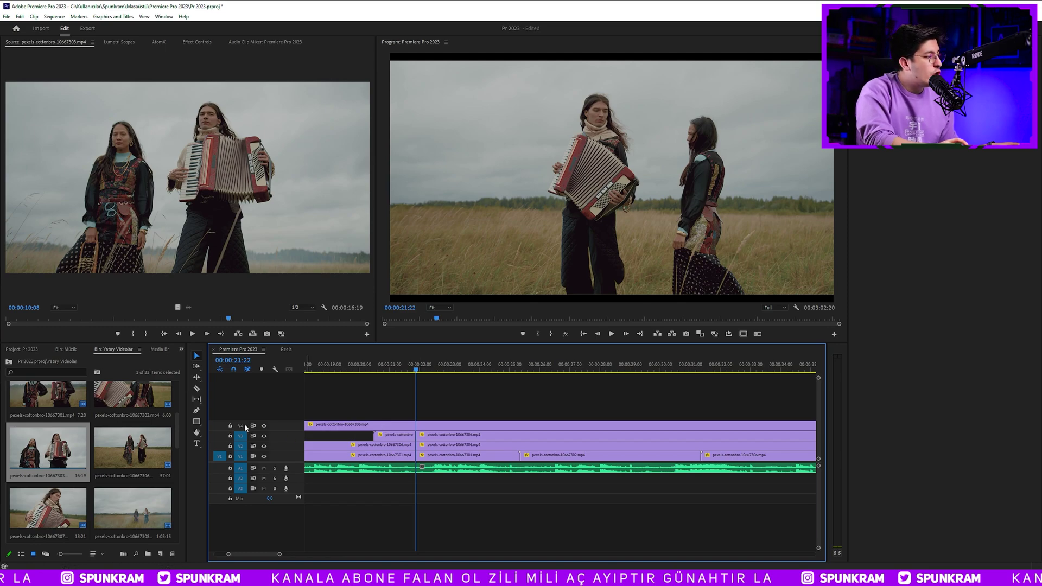
- Undo the V4 edits to get back to the three-track layout
key("ctrl+z")
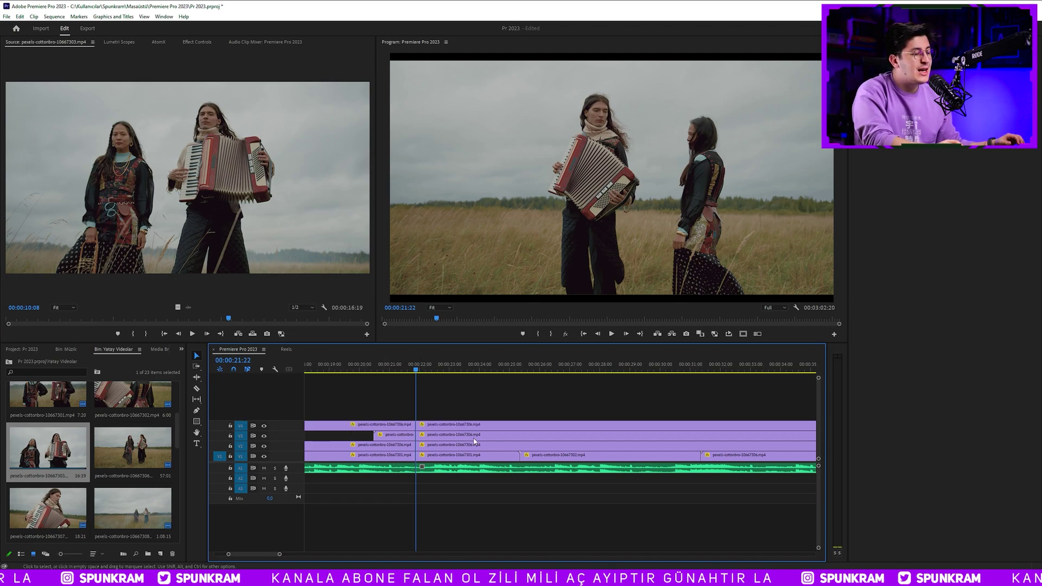
key("ctrl+z")
key("minus")
key("ctrl+z")
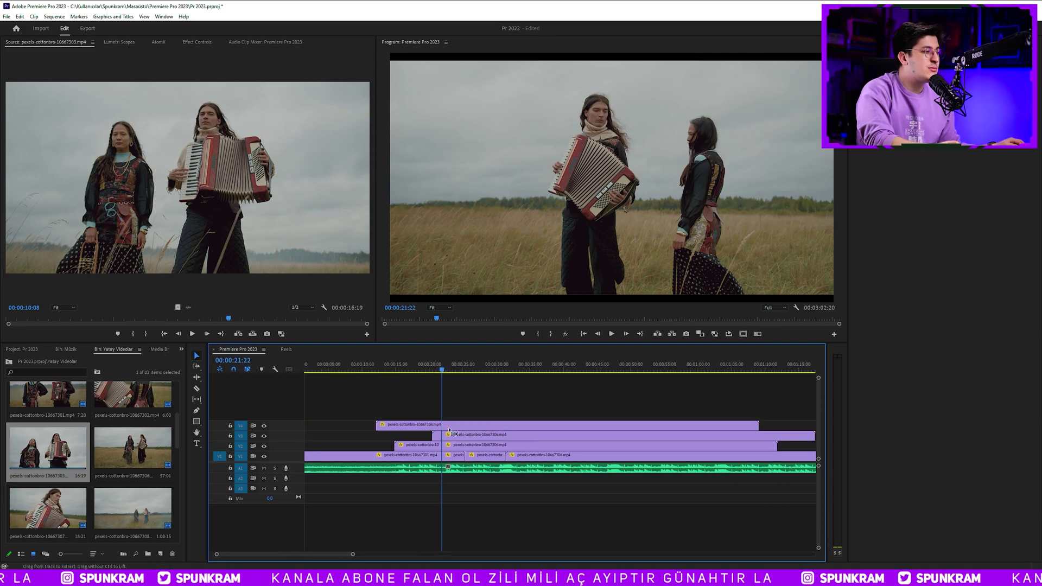
key("ctrl+z")
- Zoom the timeline out and untarget tracks V2 and V3, leaving only V1 targeted
key("minus")
key("minus")
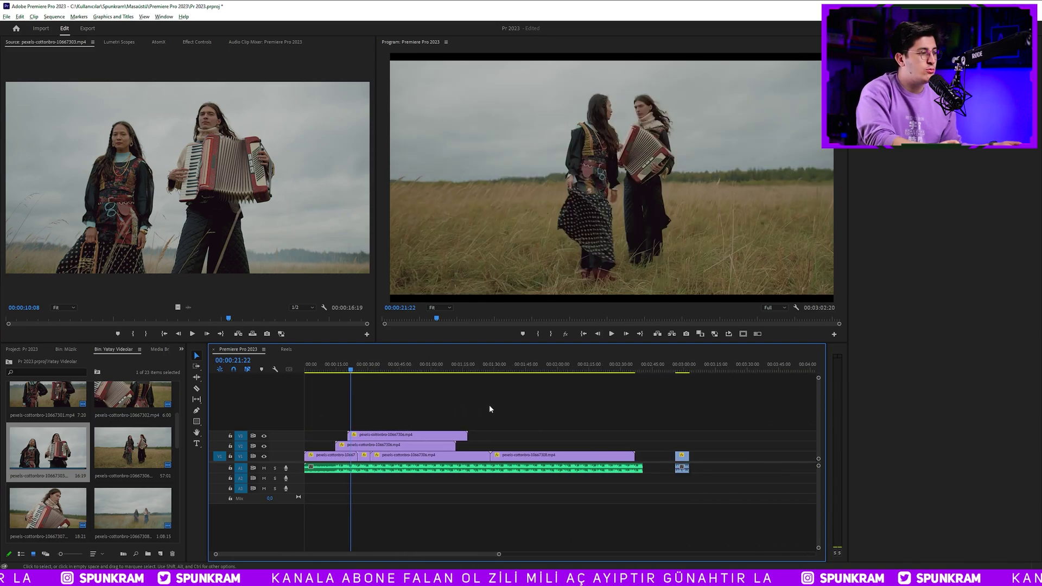
left_click(241, 436)
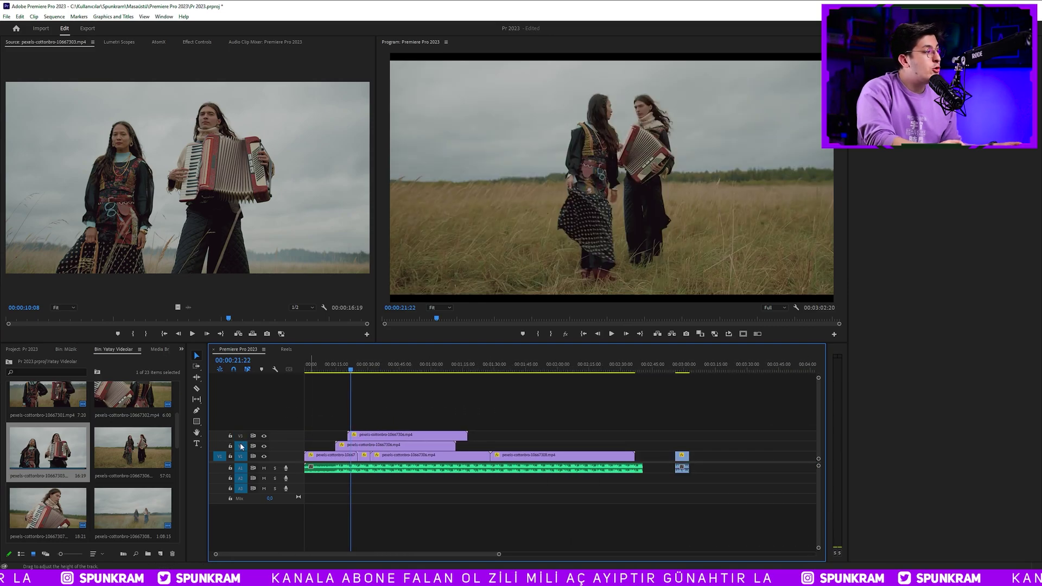
left_click(240, 446)
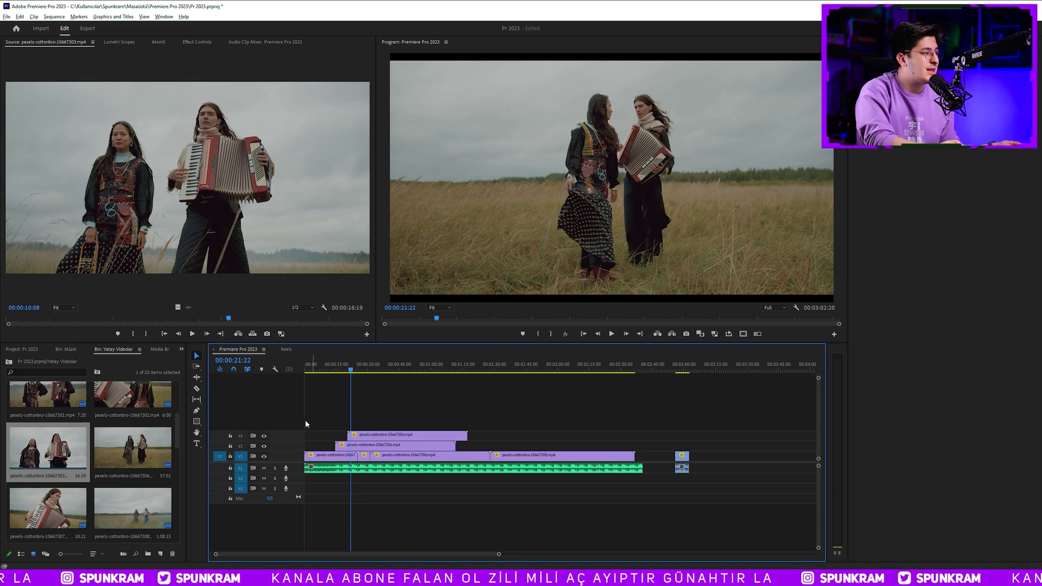
- Test Add Edit to All Tracks at 00:00:23:04 with Ctrl+Shift+K, then undo it
scroll(336, 408, "up", 5)
left_click(429, 370)
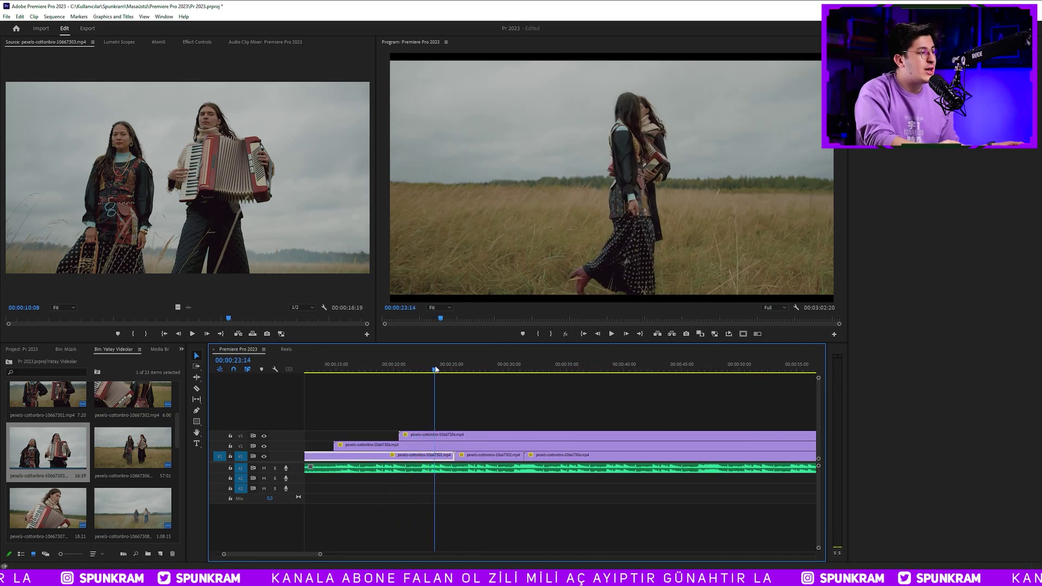
key("ctrl+shift+k")
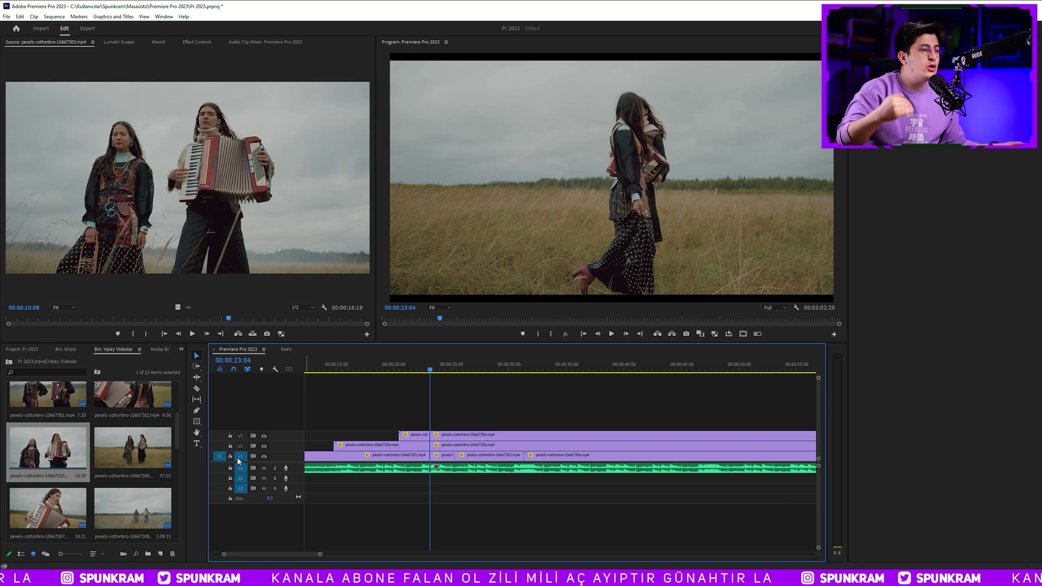
key("ctrl+z")
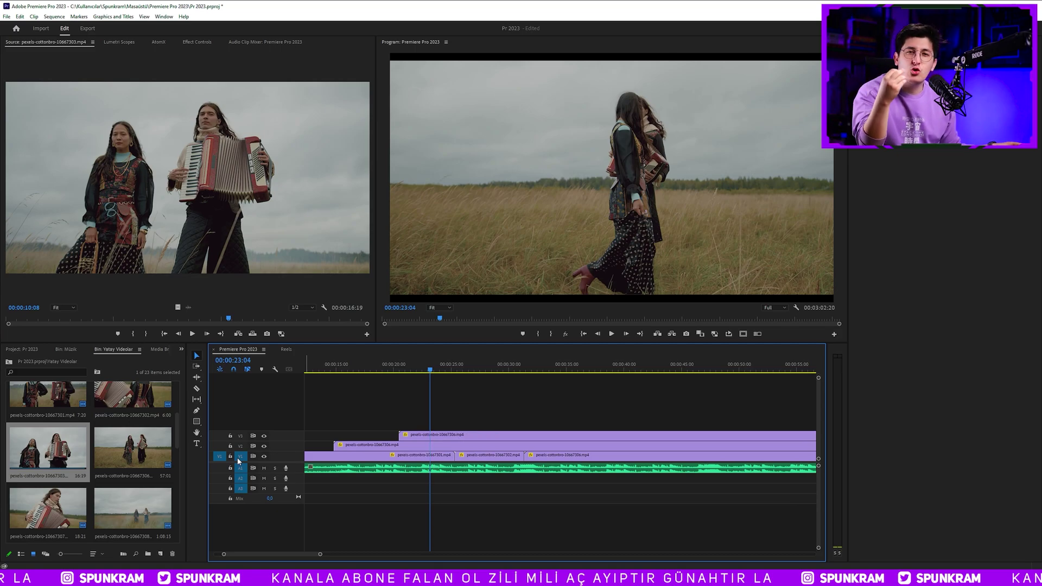
- Delete the V3 clip as a test, then undo the deletion
scroll(469, 395, "down", 5)
key("alt")
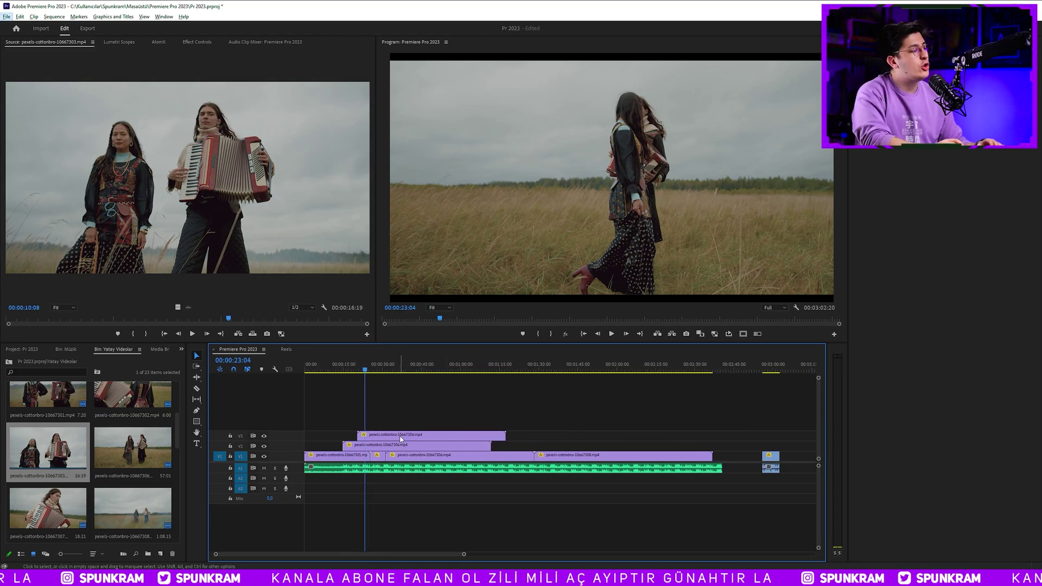
left_click(400, 438)
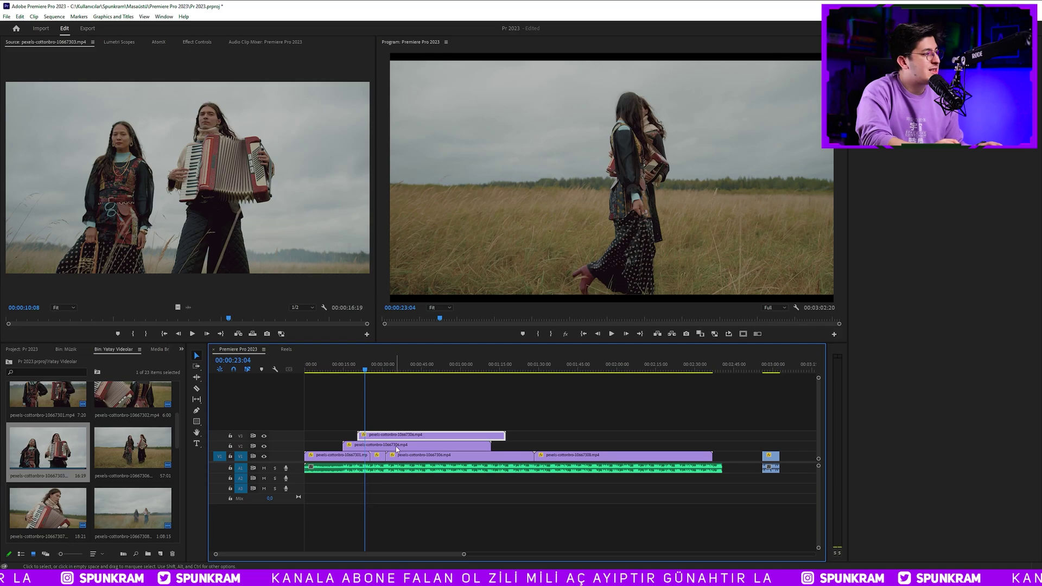
key("Delete")
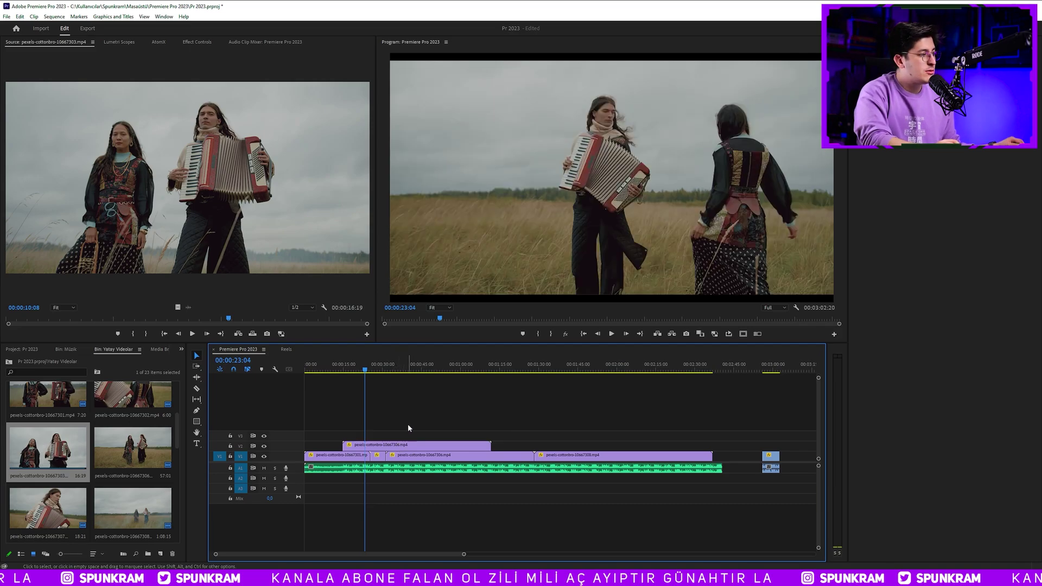
key("ctrl+z")
- With the Razor tool, cut the V1 clip and audio at about 1:43 and 1:28
scroll(654, 419, "up", 3)
key("c")
left_click(579, 455)
left_click(505, 466)
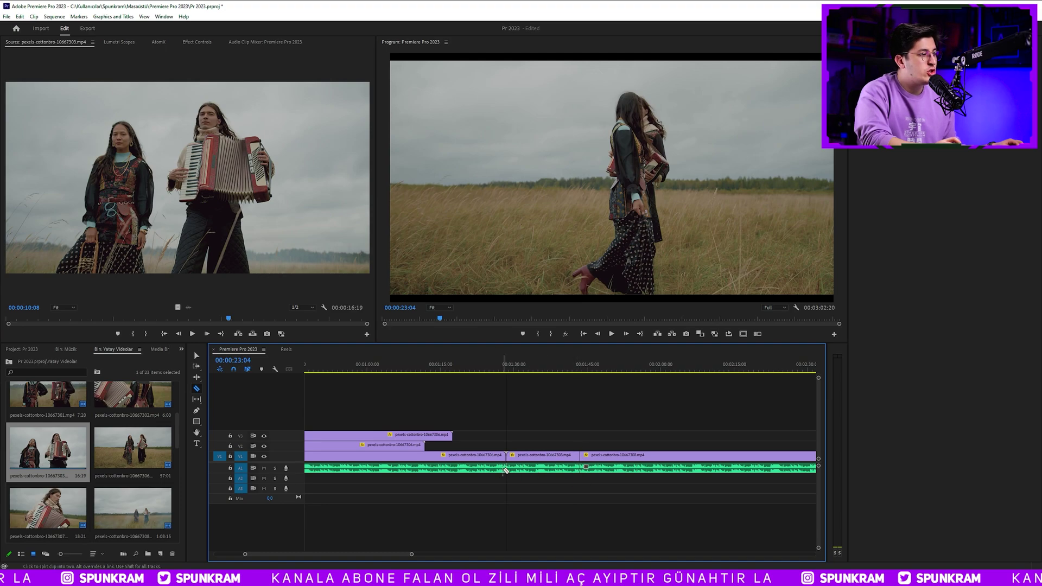
key("v")
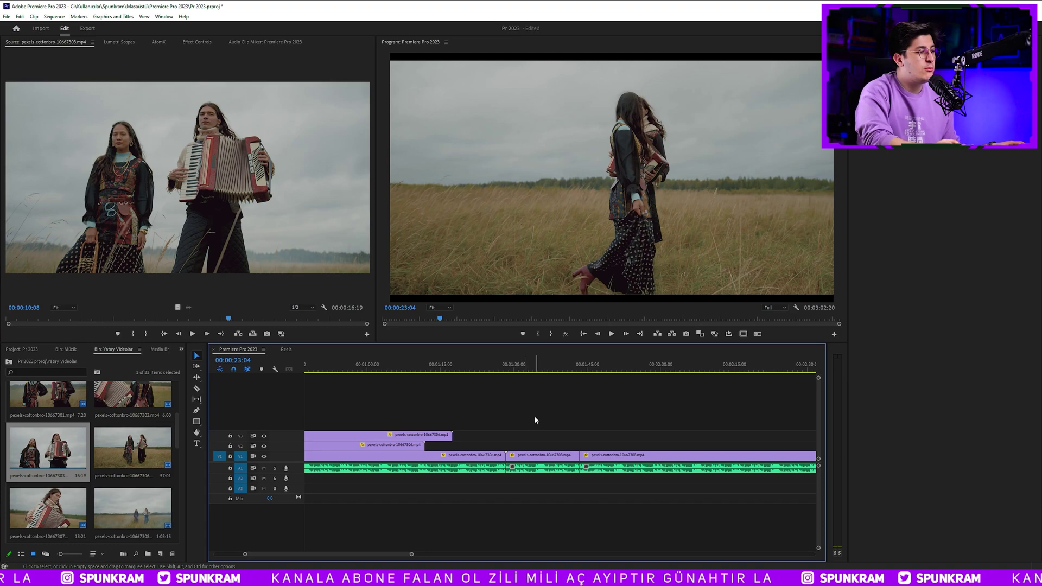
left_click_drag(519, 419, 552, 486)
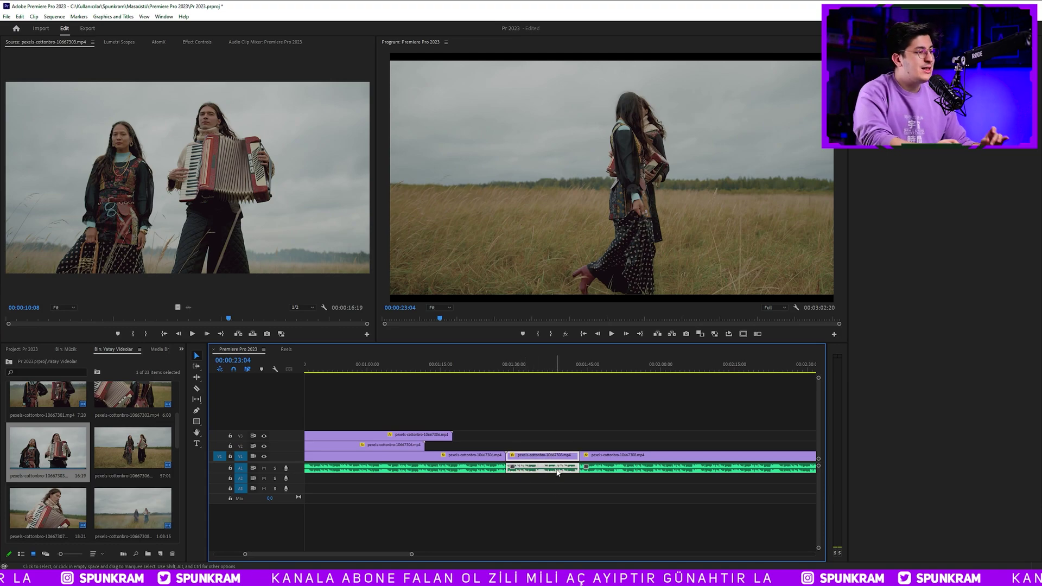
key("Delete")
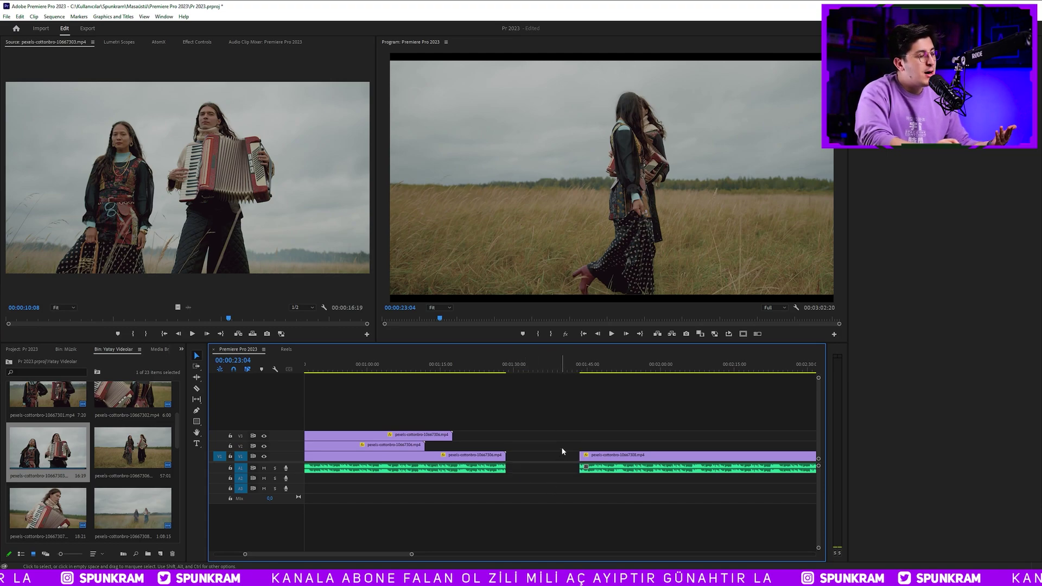
left_click(500, 369)
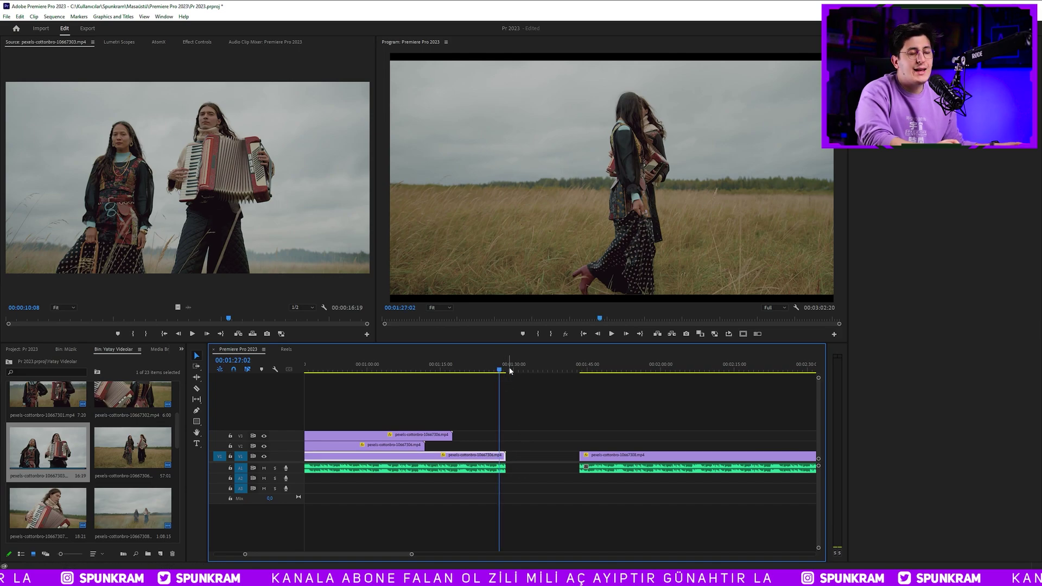
key("space")
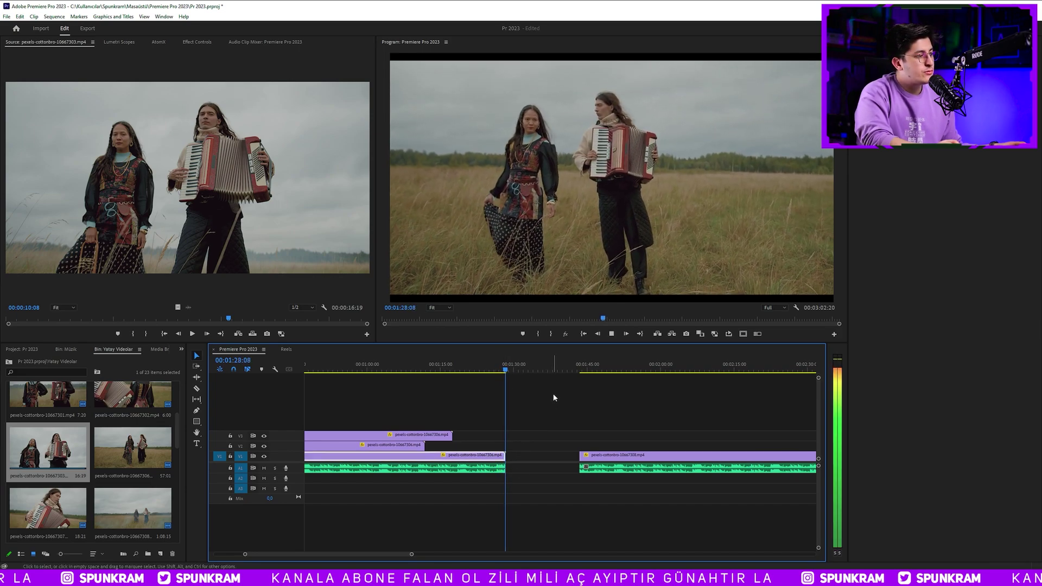
key("space")
left_click_drag(557, 368, 579, 369)
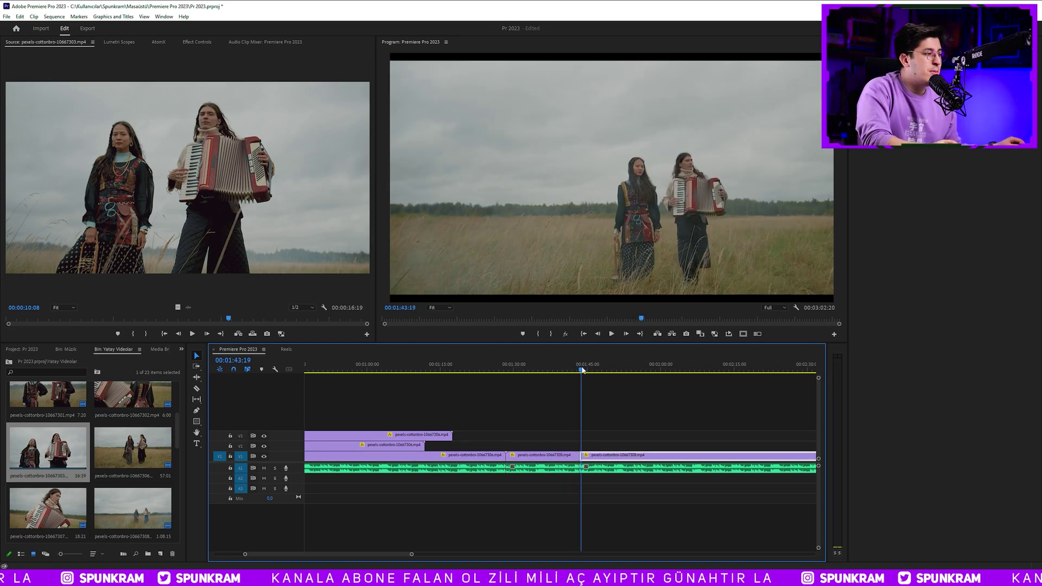
key("ctrl+z")
left_click(529, 369)
left_click_drag(568, 402, 522, 497)
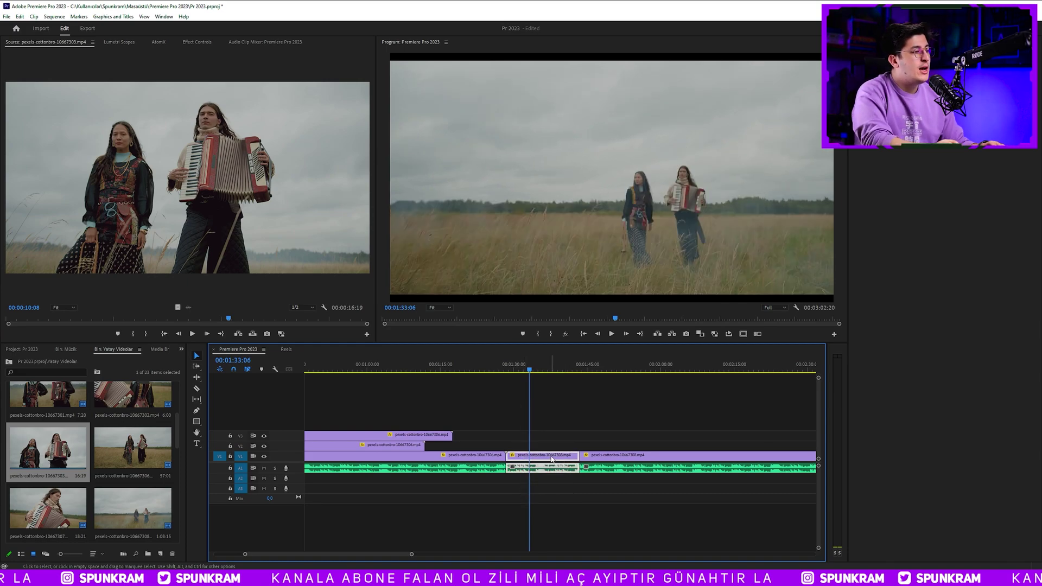
key("Delete")
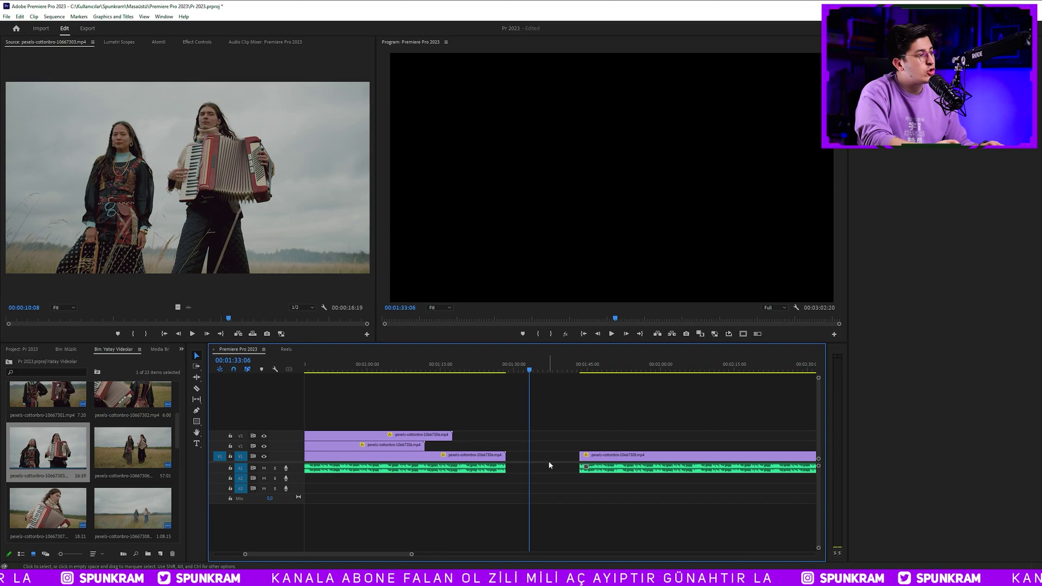
left_click(546, 456)
key("Delete")
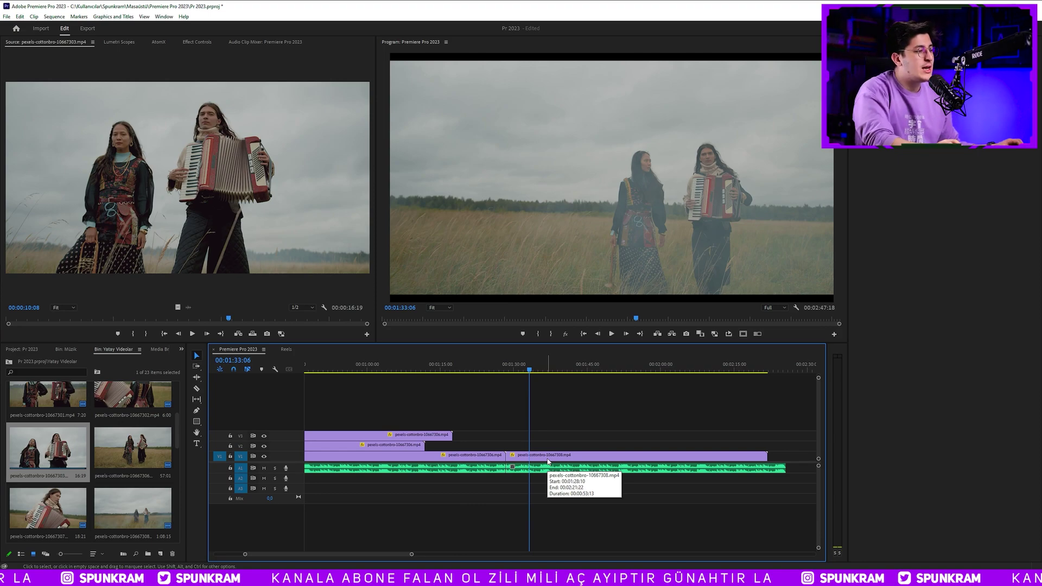
key("ctrl+z")
key("ctrl+z")
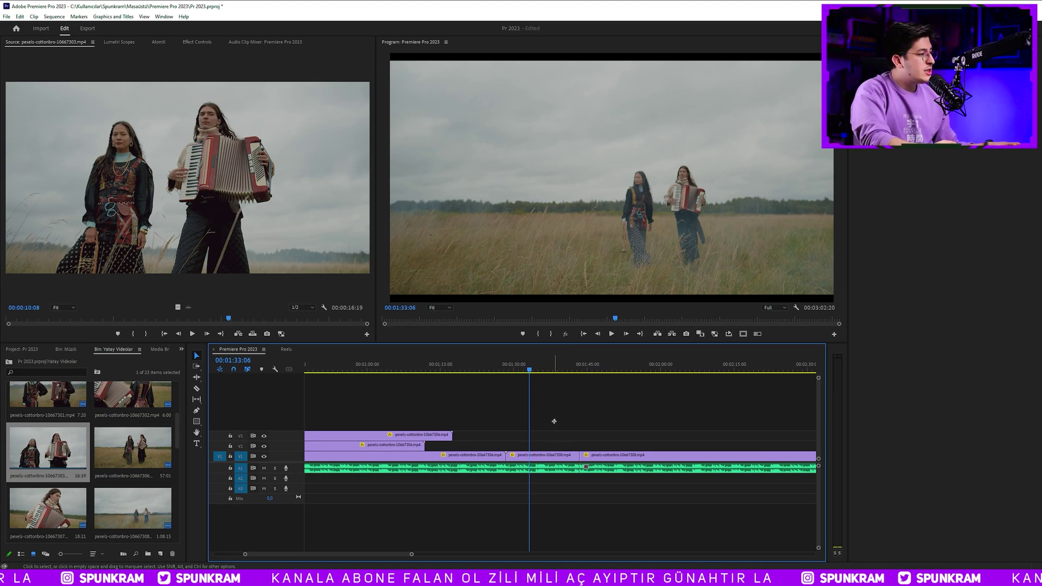
left_click_drag(554, 421, 510, 480)
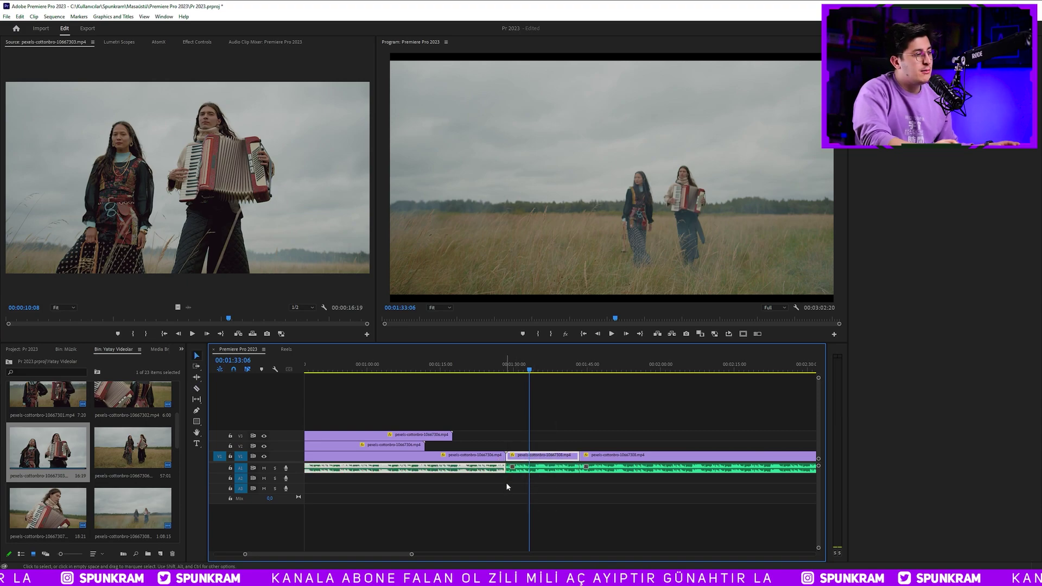
key("shift+Delete")
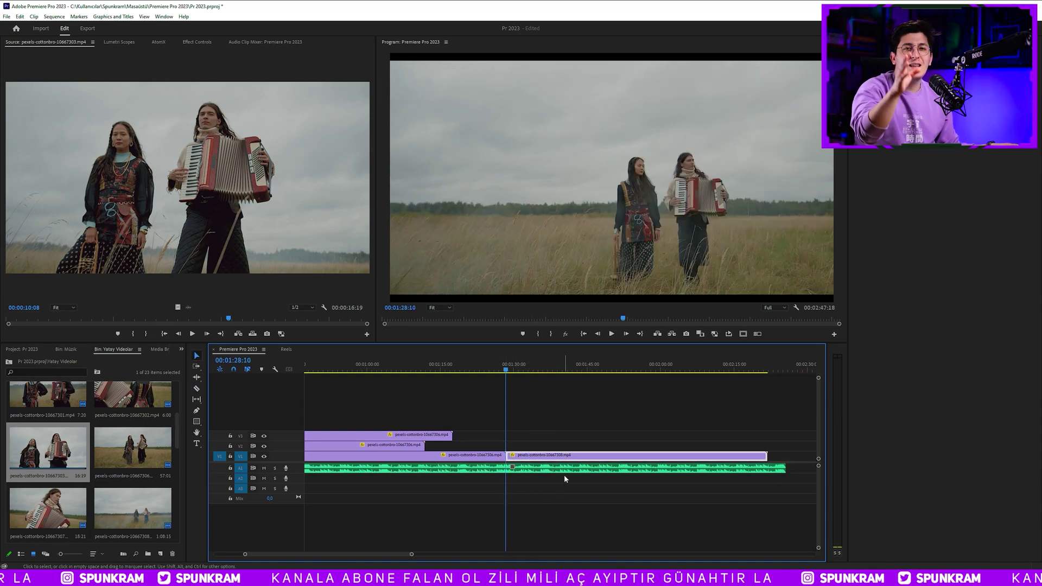